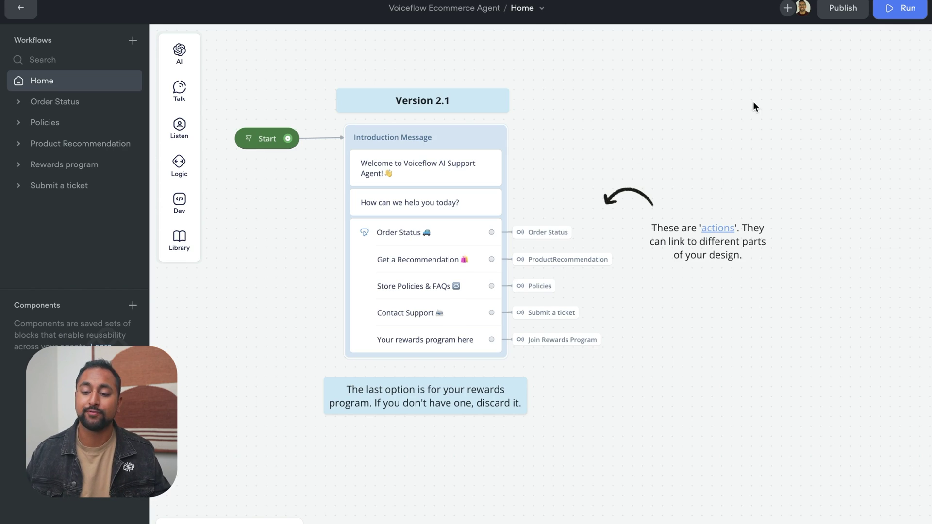
- Publish the Ecommerce Agent for production, then return to the All workflows list
click(838, 8)
click(553, 155)
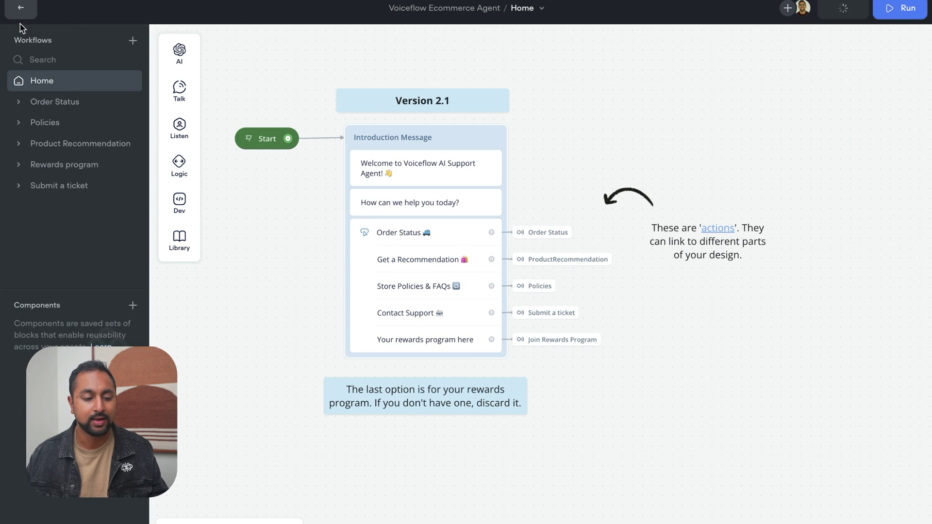
click(20, 8)
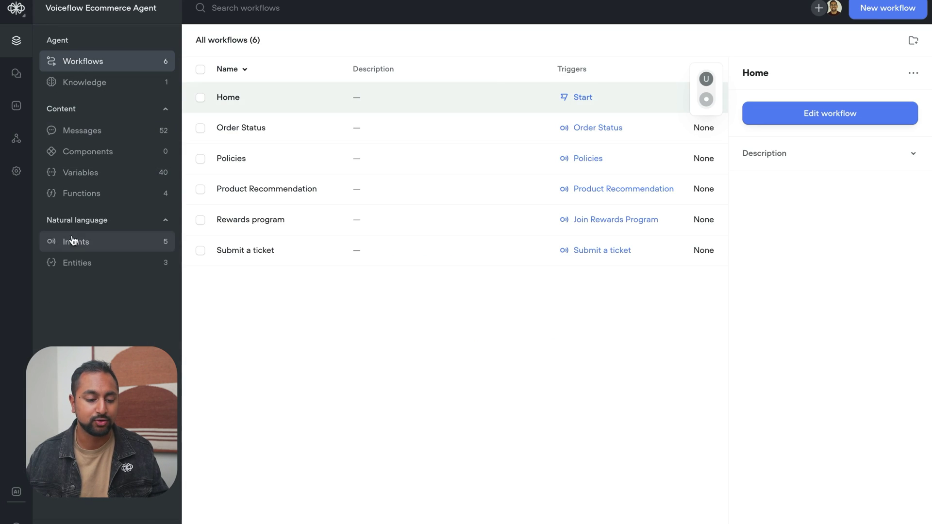
- Copy the Web Chat installation code snippet from the agent's Integrations settings
click(16, 139)
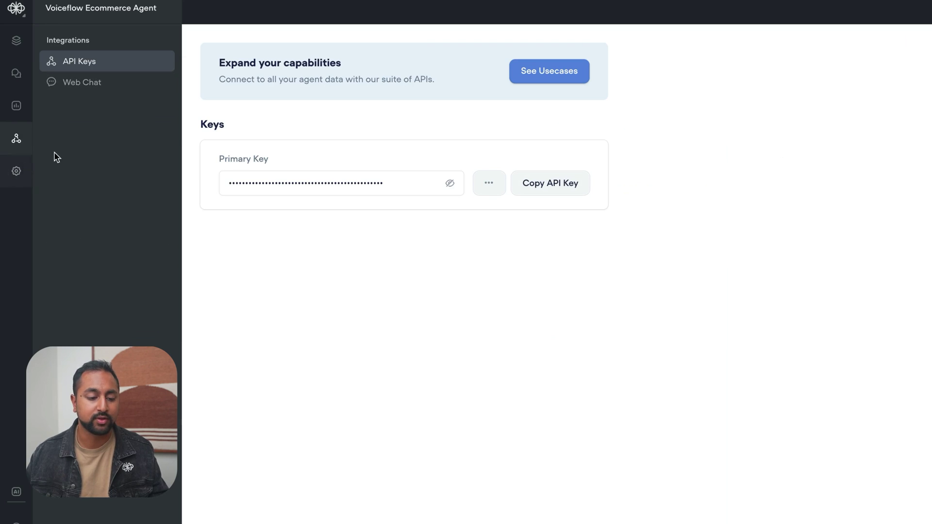
click(113, 91)
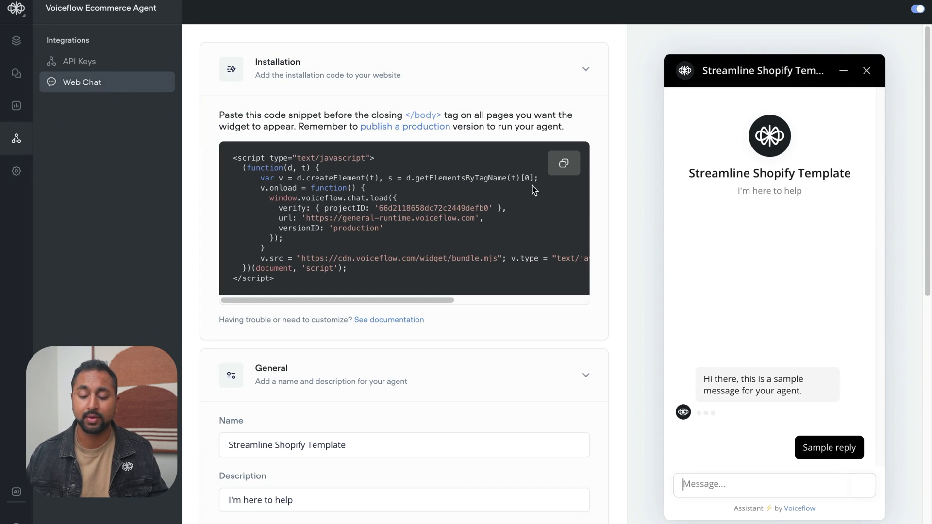
click(563, 163)
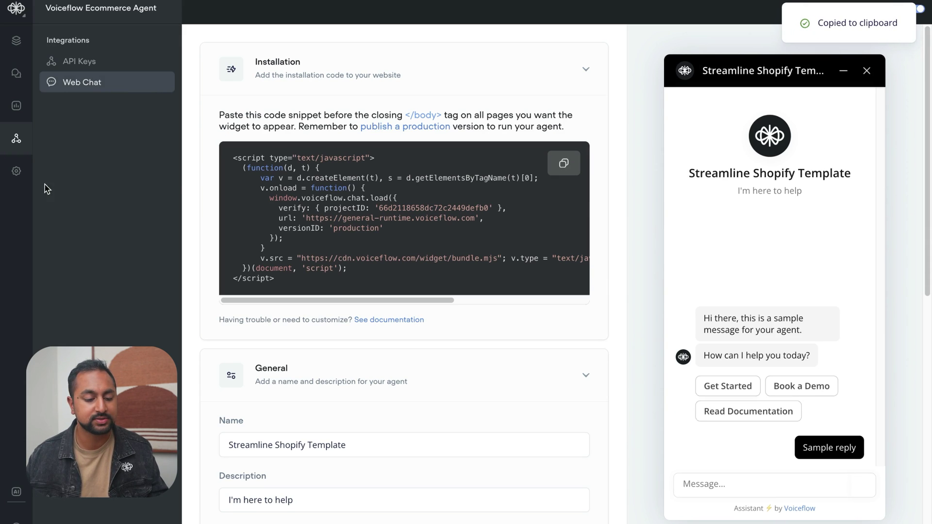
scroll(445, 389, down, 10)
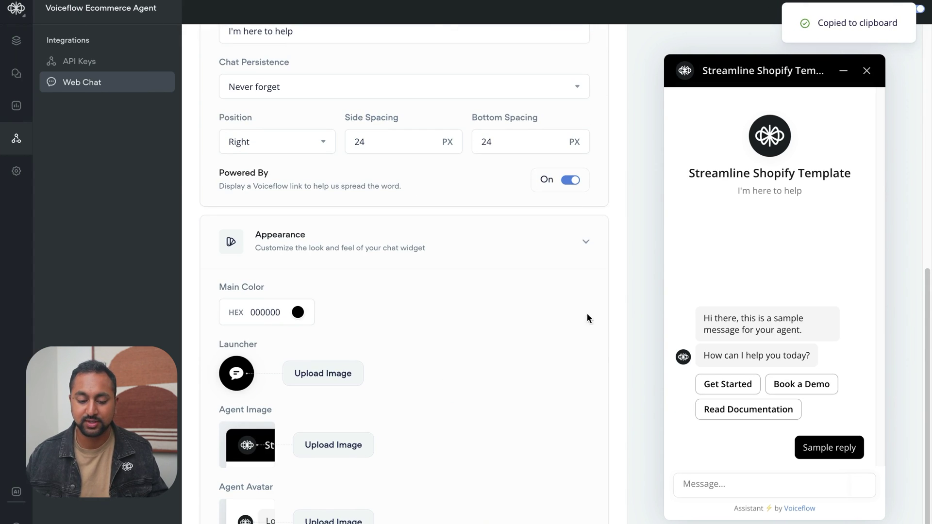
scroll(460, 359, up, 10)
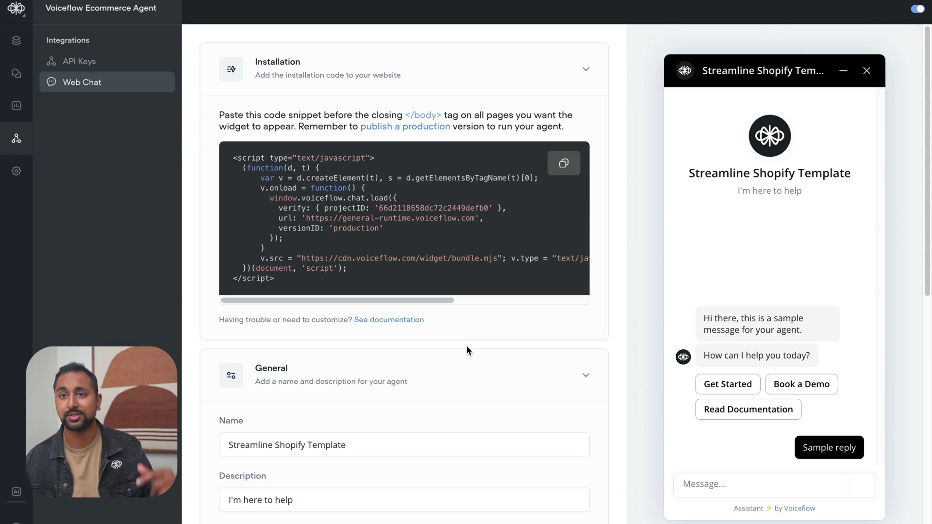
- In the Shopify admin, open the code editor for the Sense theme
mouse_move(2, 349)
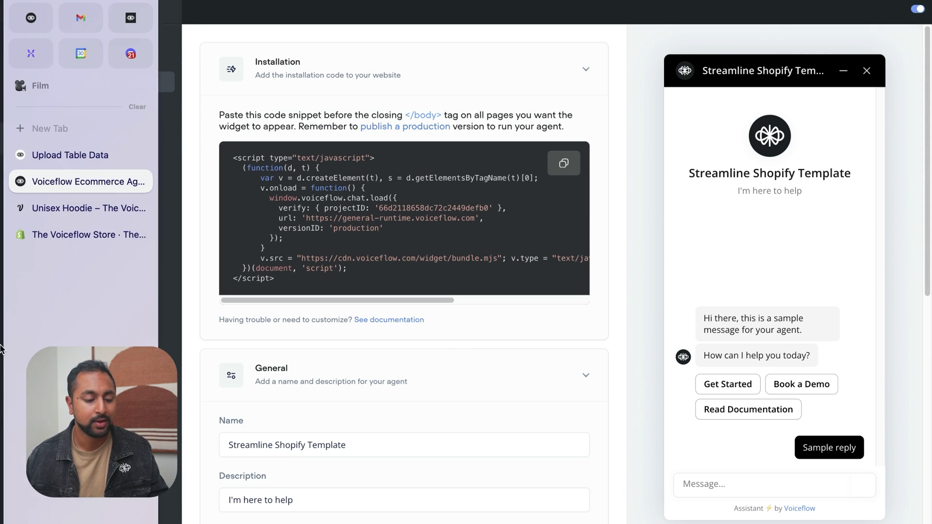
click(104, 234)
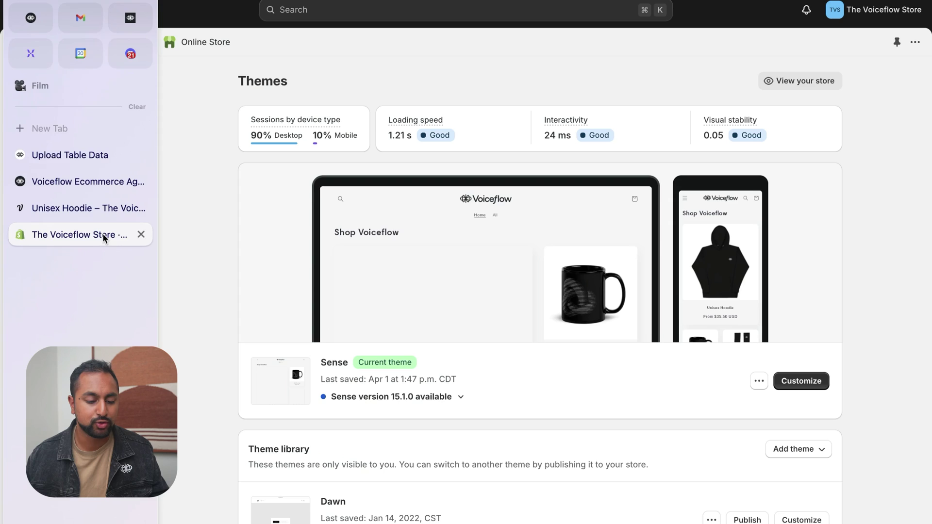
click(758, 382)
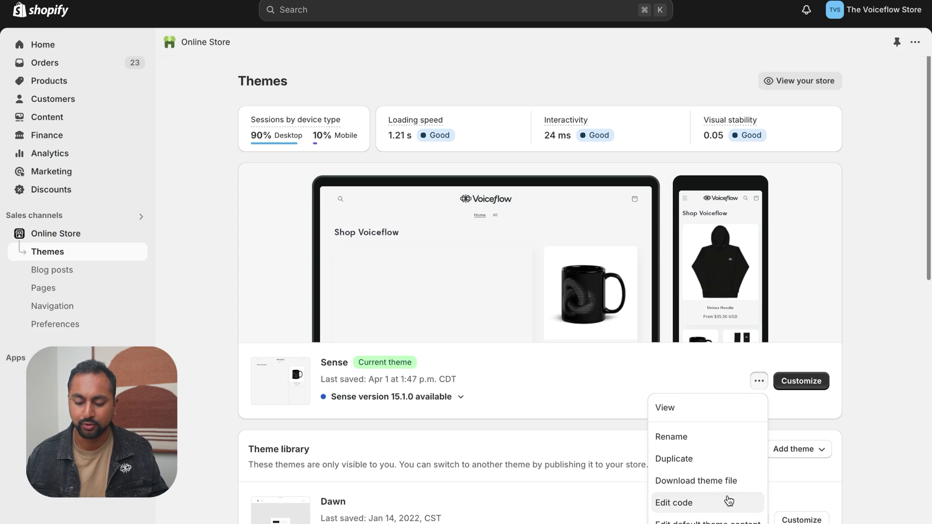
click(728, 500)
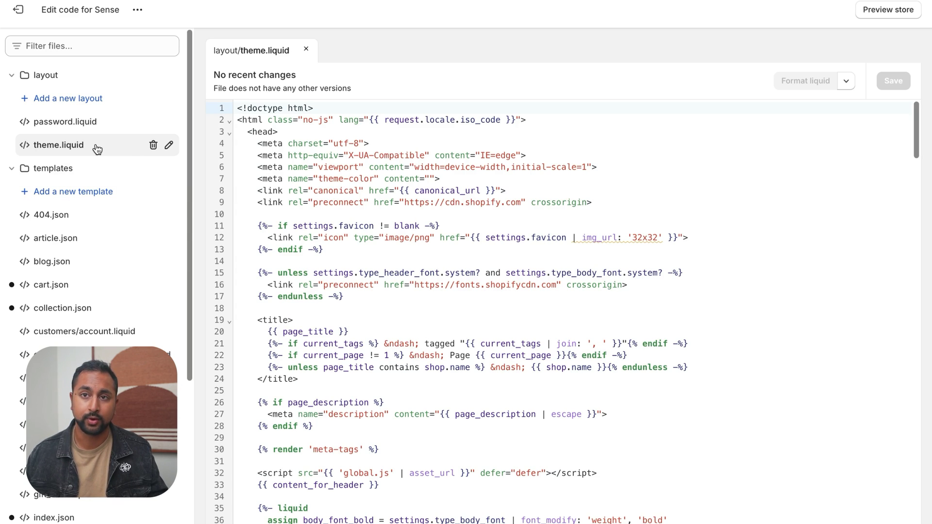
- Paste the Voiceflow web chat script into theme.liquid above the existing script near the body's end
scroll(420, 202, down, 20)
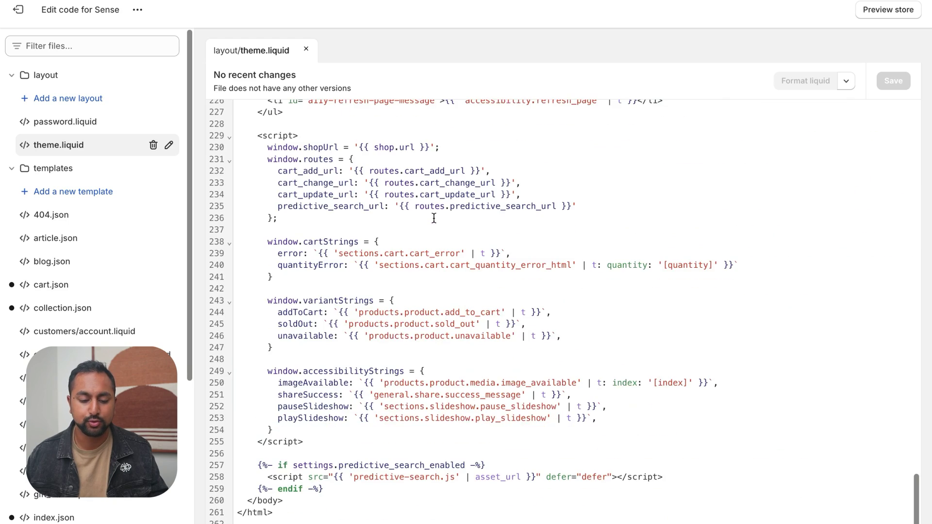
scroll(433, 219, up, 5)
drag(251, 206, 377, 208)
click(400, 212)
scroll(425, 315, down, 3)
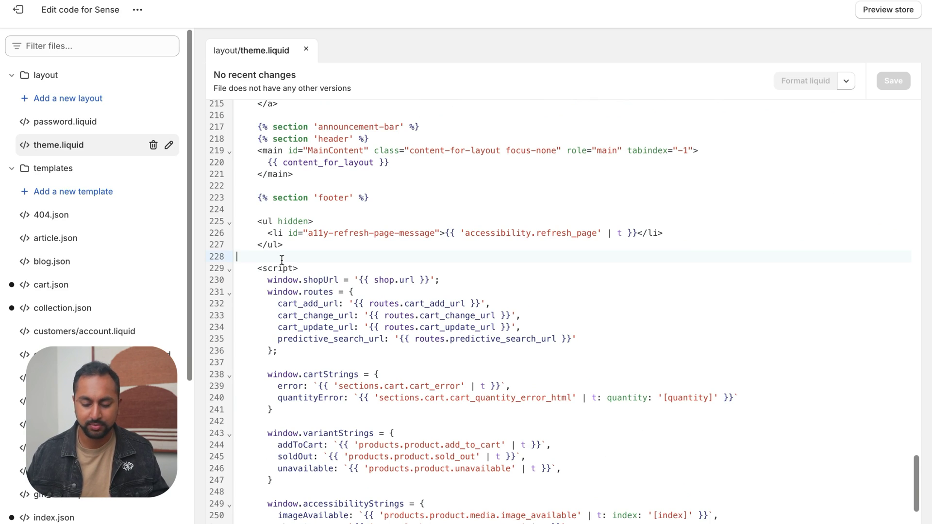
key(Return)
key(Return)
key(ctrl+v)
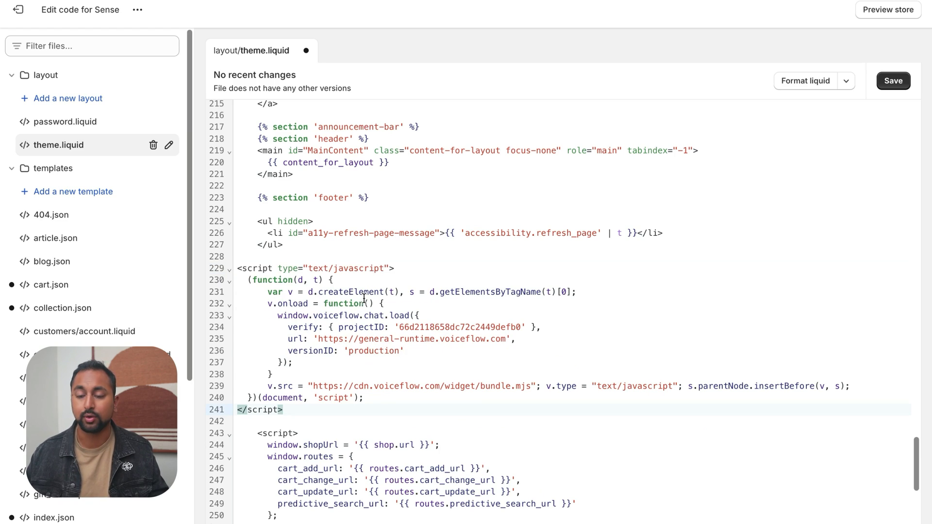
- Save theme.liquid and open Chrome DevTools on the storefront preview
click(903, 81)
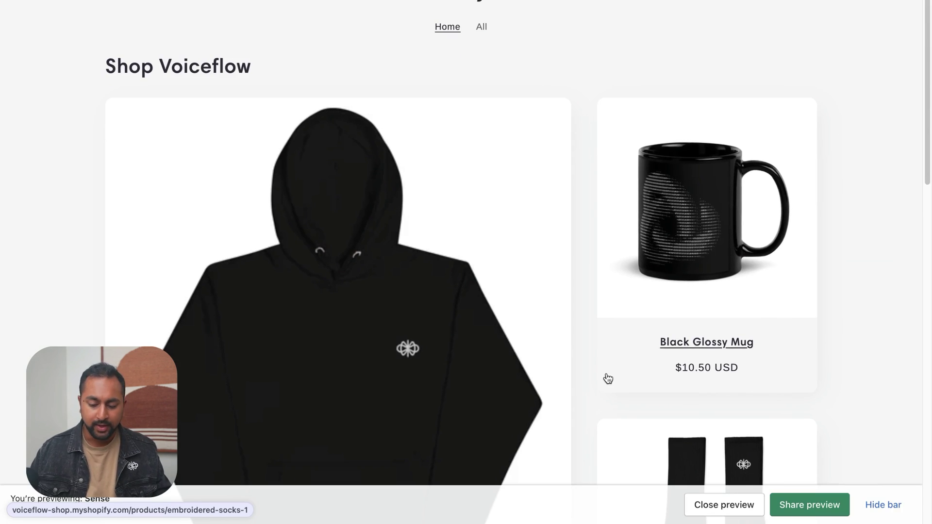
right_click(589, 198)
click(635, 403)
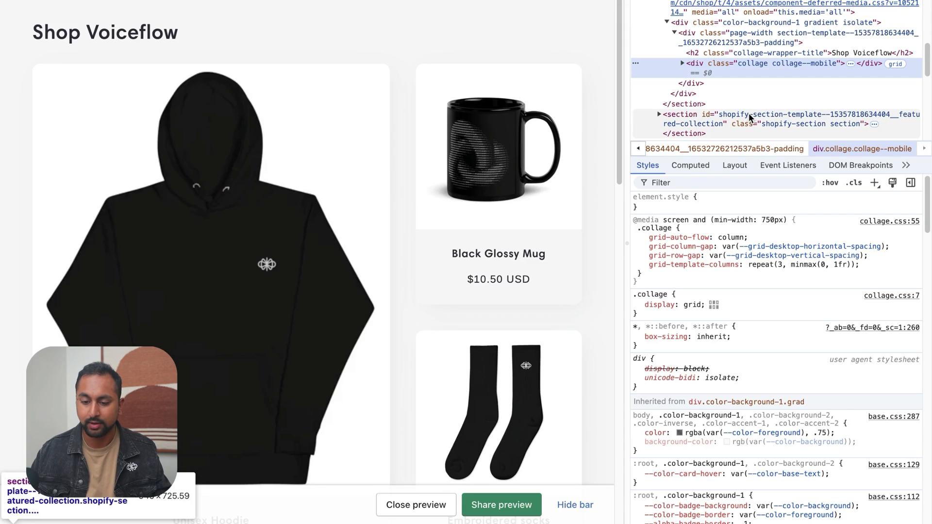
scroll(718, 118, down, 5)
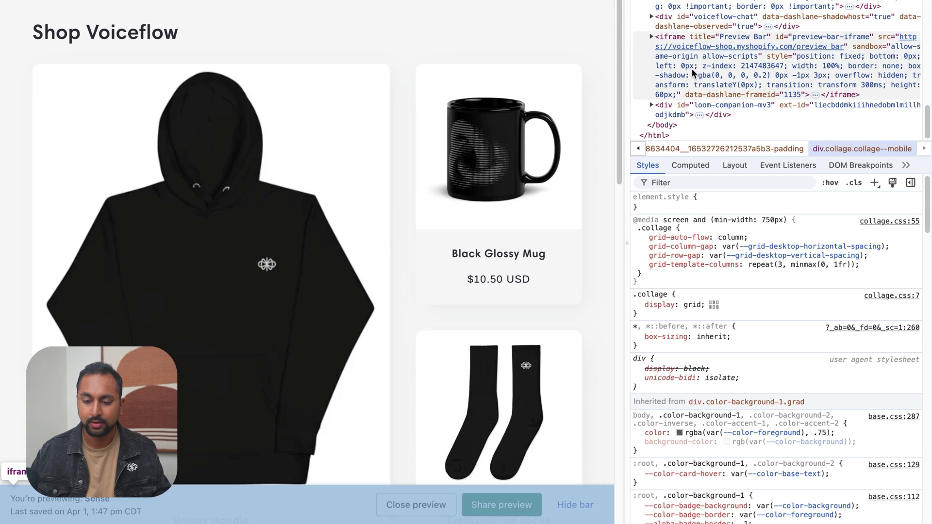
scroll(696, 73, up, 2)
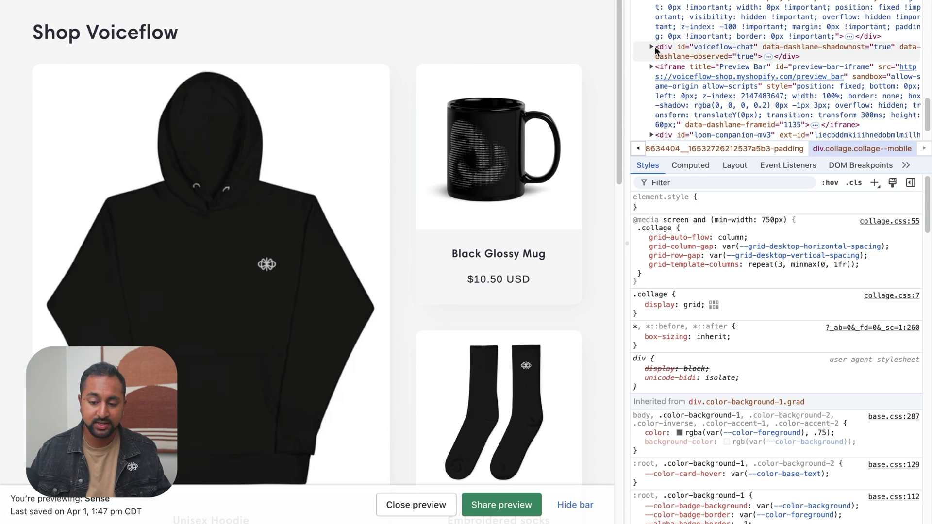
- Uncheck the display: none rule on div#voiceflow-chat and hide the Shopify preview bar
click(650, 46)
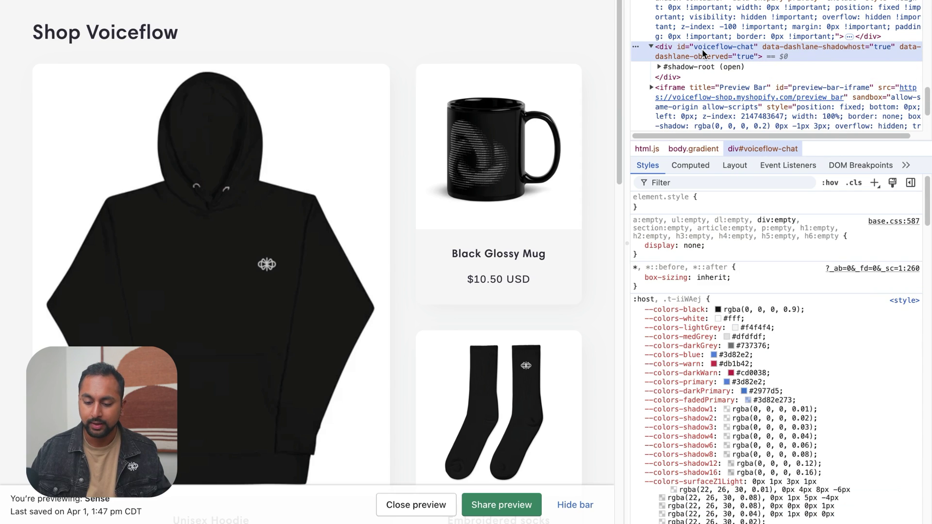
click(637, 246)
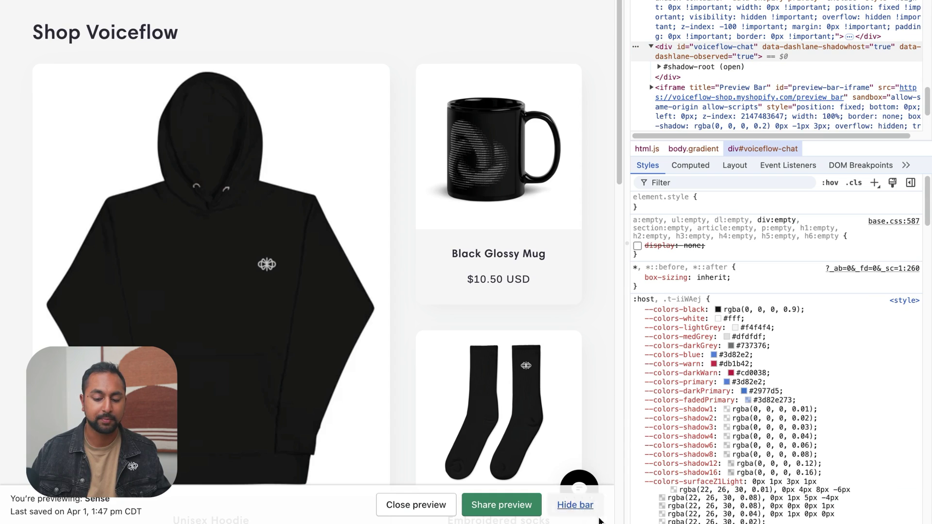
click(575, 505)
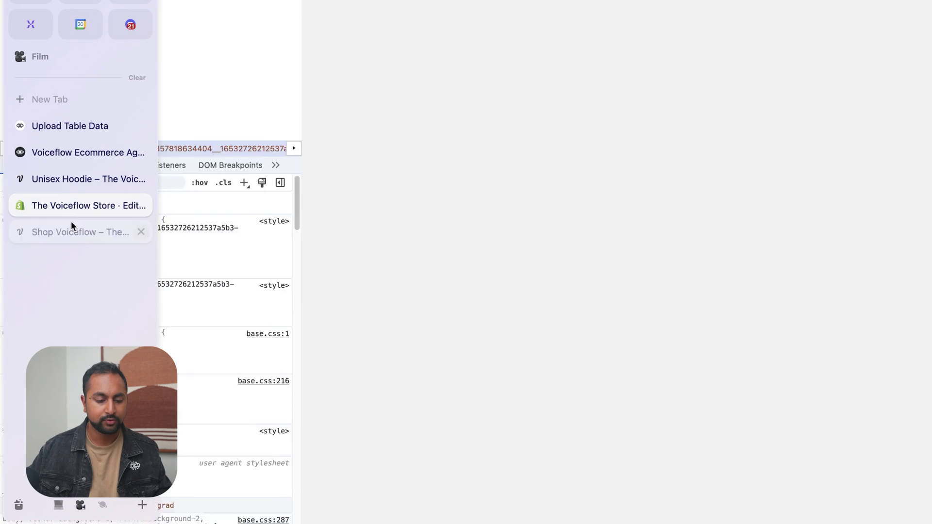
click(70, 210)
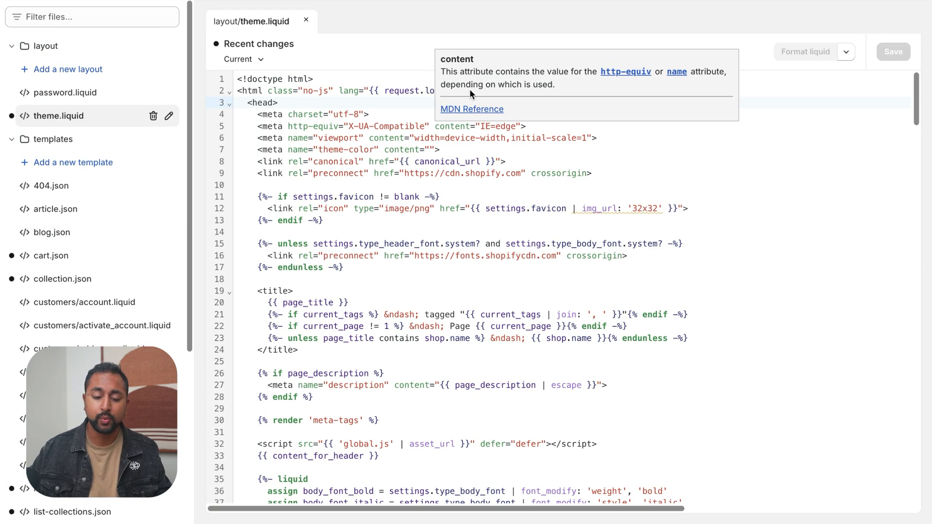
- Paste a <style> block after <head> forcing #voiceflow-chat display, visibility and opacity, then save theme.liquid
click(275, 104)
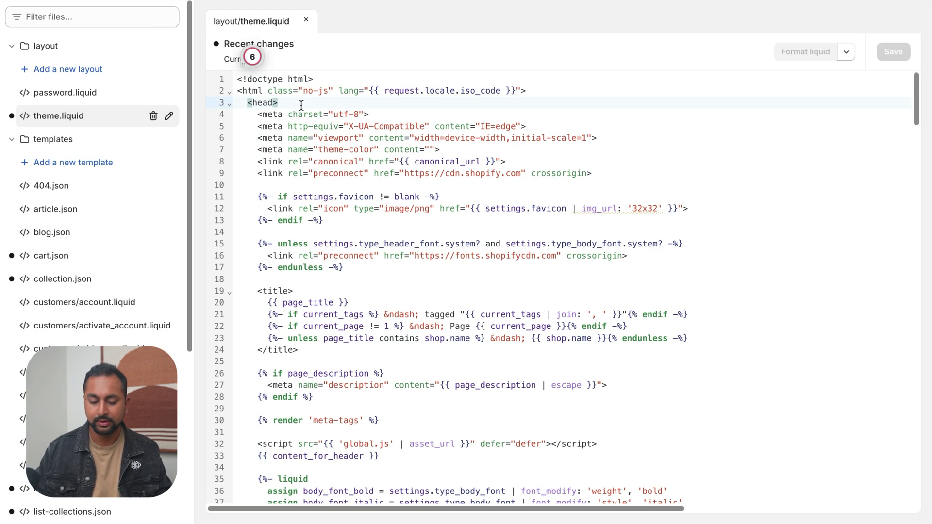
key(Return)
key(Return)
key(super+v)
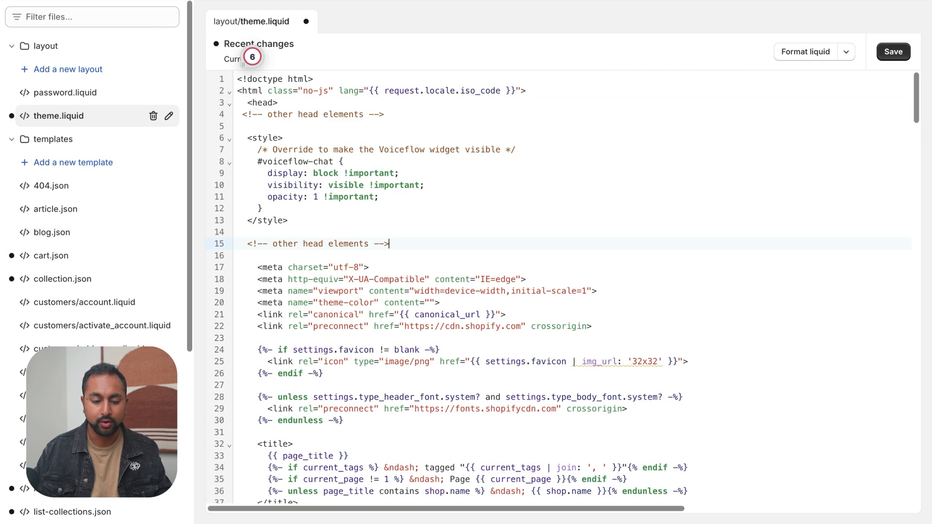
click(414, 198)
drag(414, 198, 239, 141)
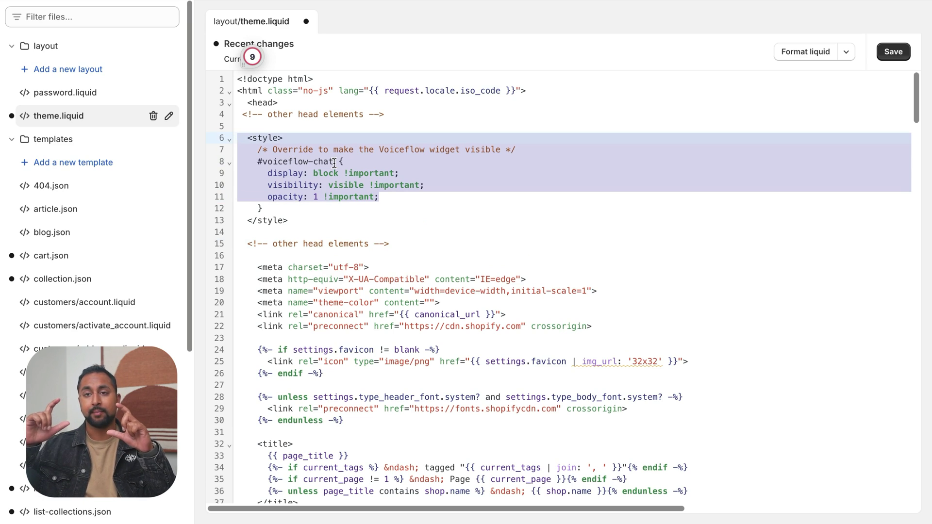
click(308, 240)
scroll(369, 222, down, 4)
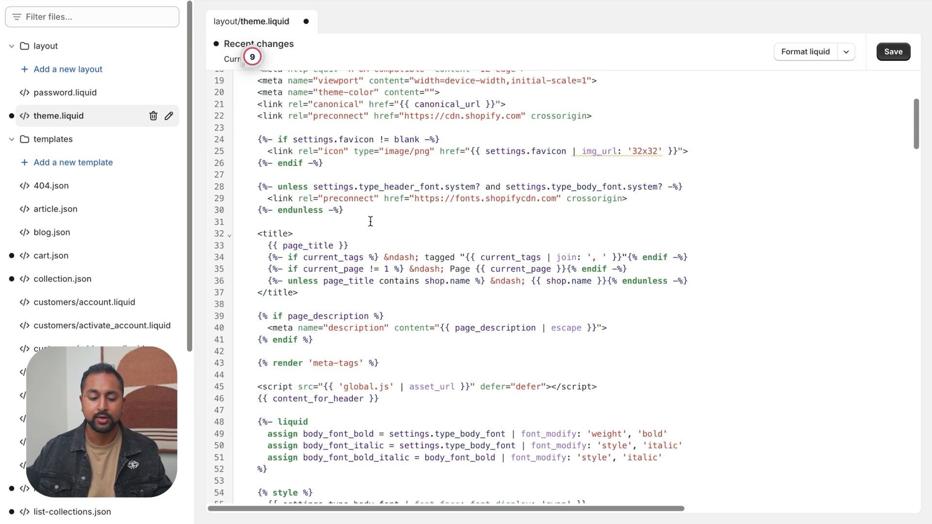
scroll(347, 386, down, 3)
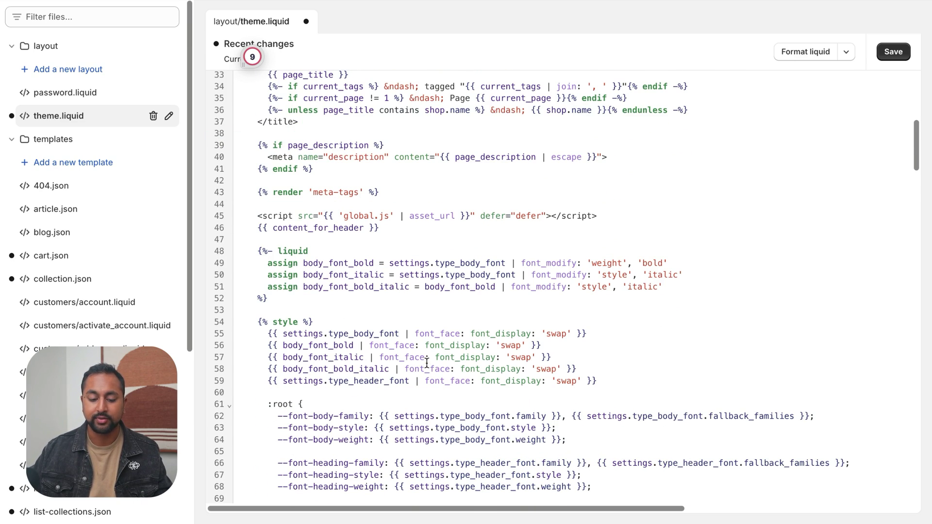
scroll(426, 362, down, 4)
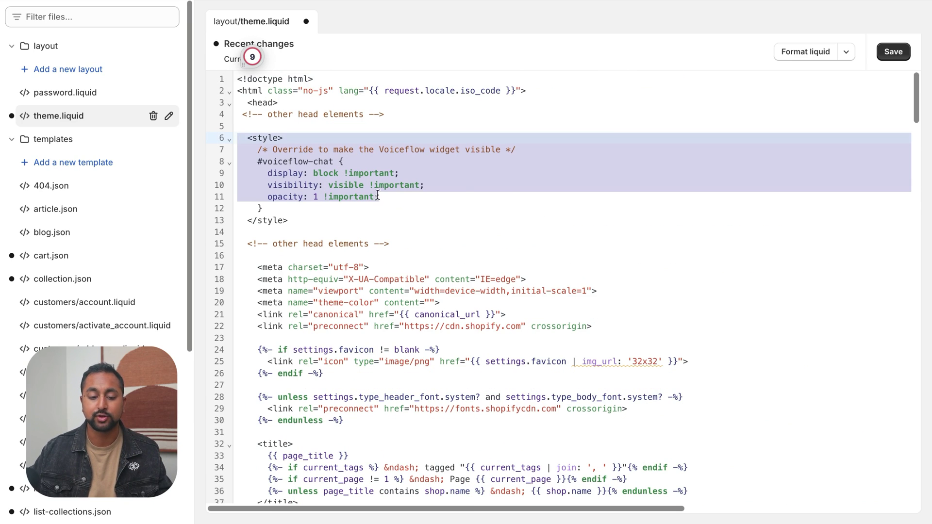
click(891, 55)
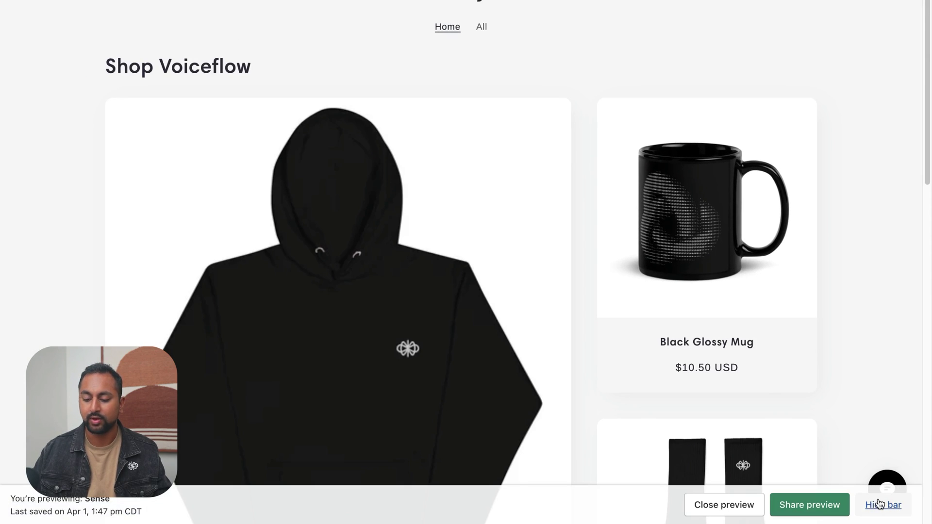
- Request a personalized recommendation in the store chat with 'Im looking for cool socks'
click(882, 503)
click(884, 490)
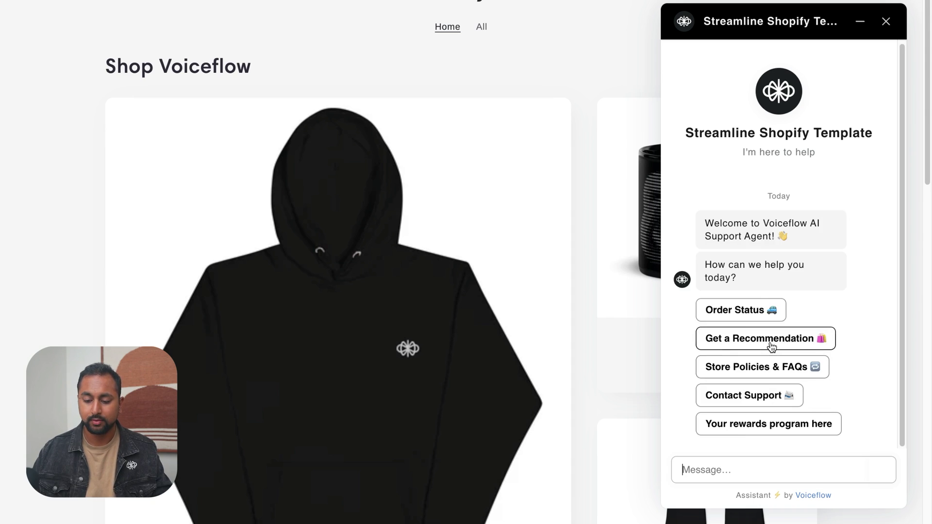
click(770, 342)
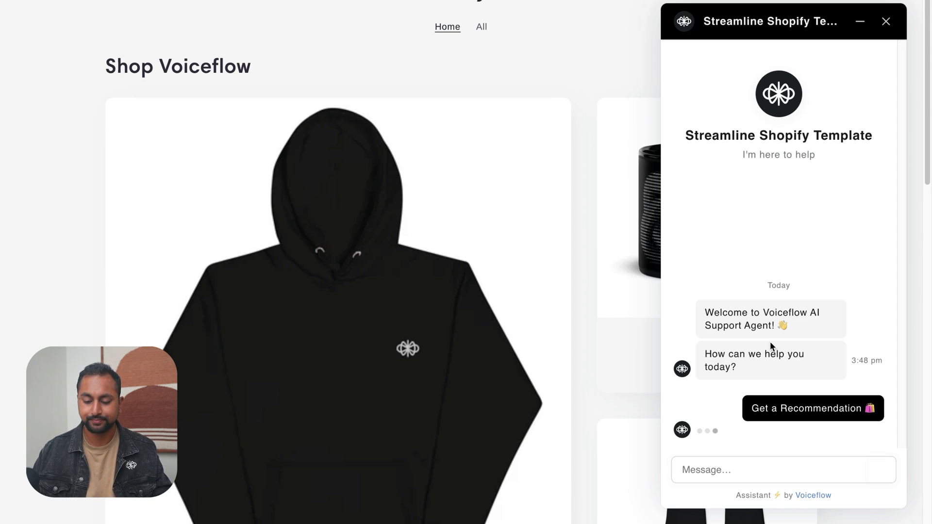
click(761, 396)
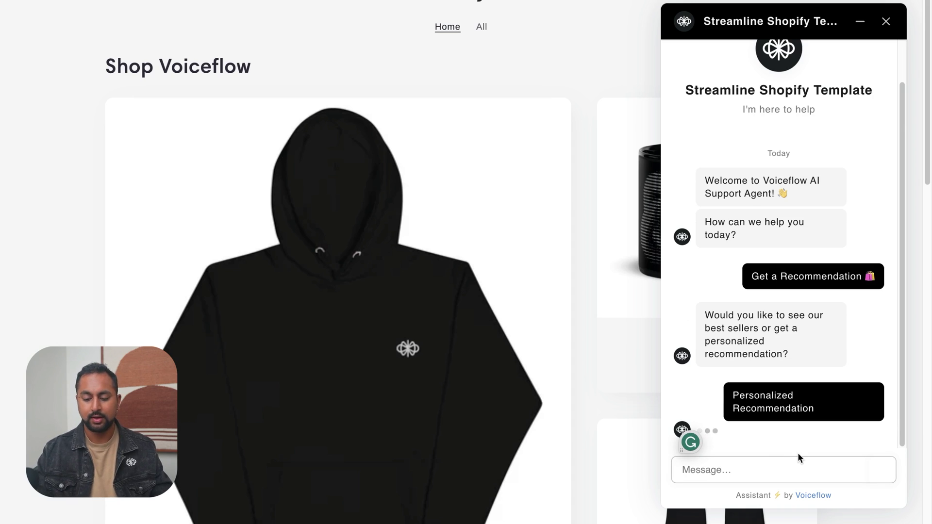
text(Im )
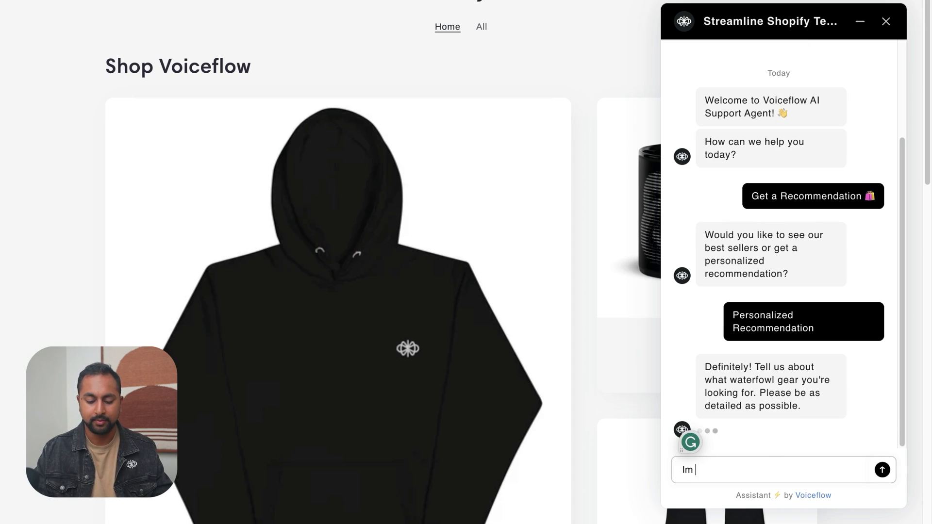
text(looking for cool socks)
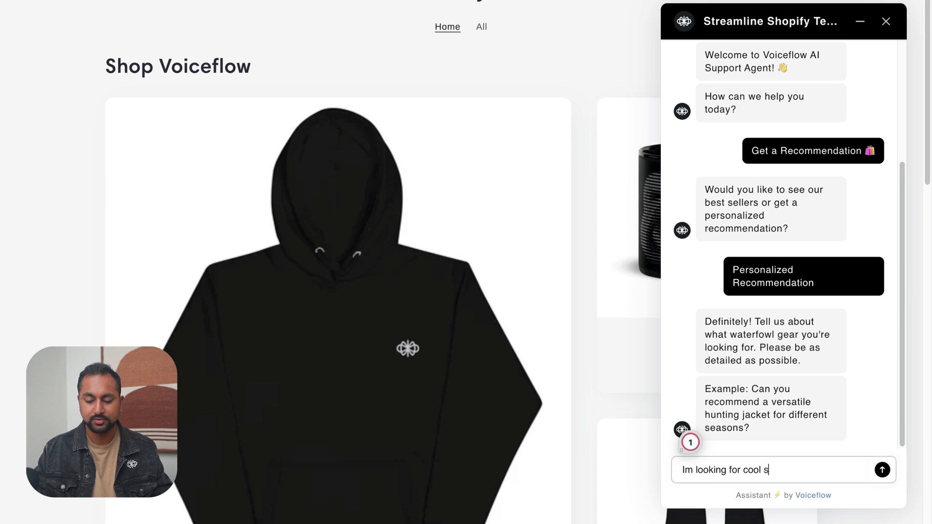
key(Return)
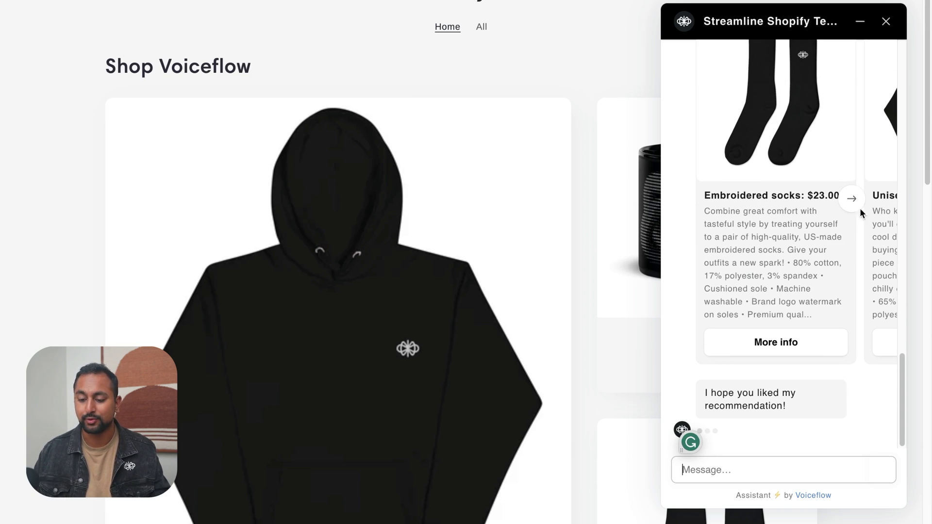
- Browse the recommendation carousel and open the Embroidered socks product page
click(854, 204)
click(691, 166)
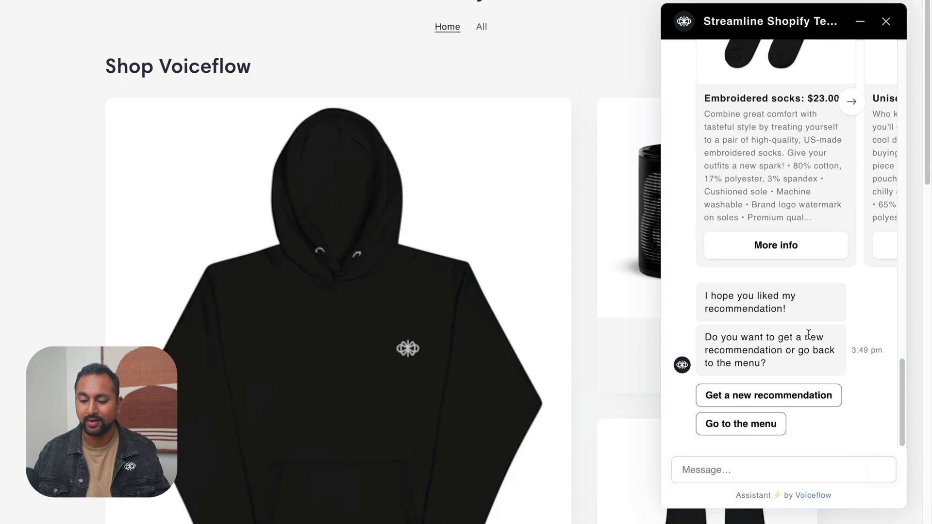
click(789, 246)
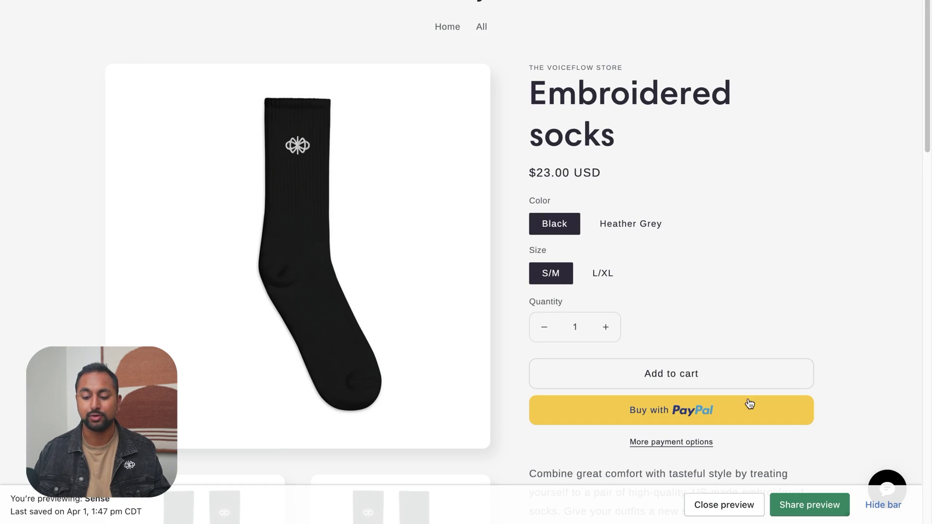
- Hide the Shopify preview bar on the Embroidered socks product page
click(882, 504)
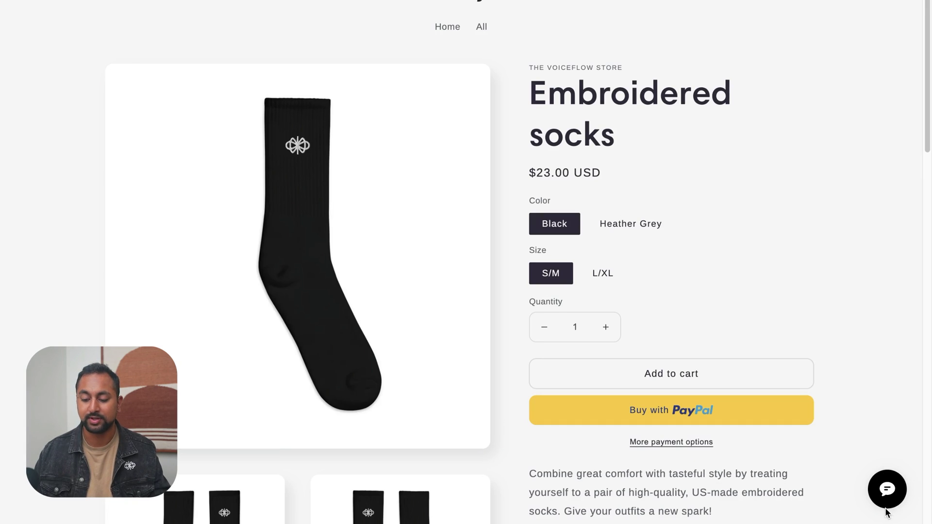